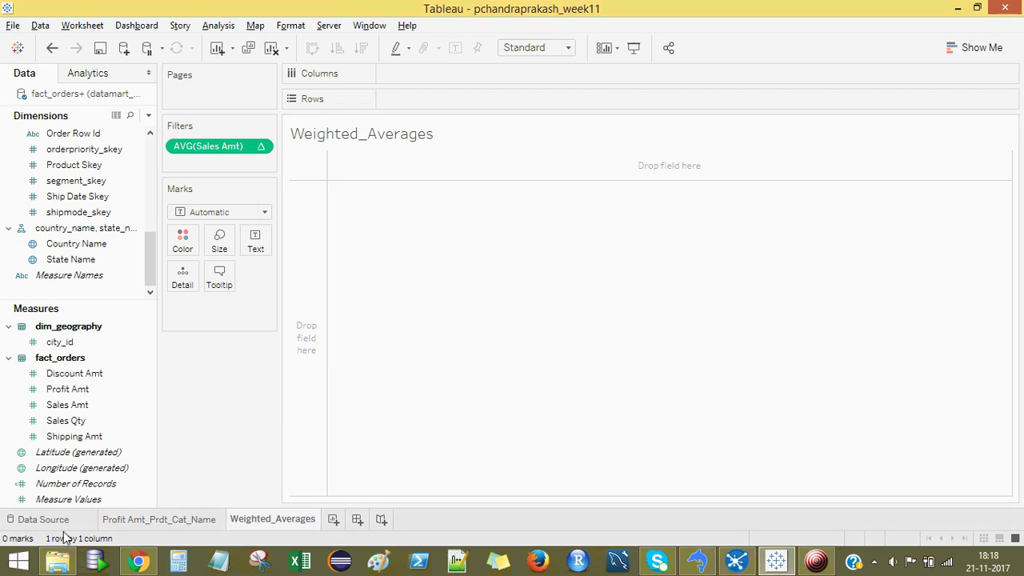
Put Product Sub Category on Rows and plot SUM(Sales Amt) and SUM(Sales Qty) as side-by-side bars
left_click(48, 520)
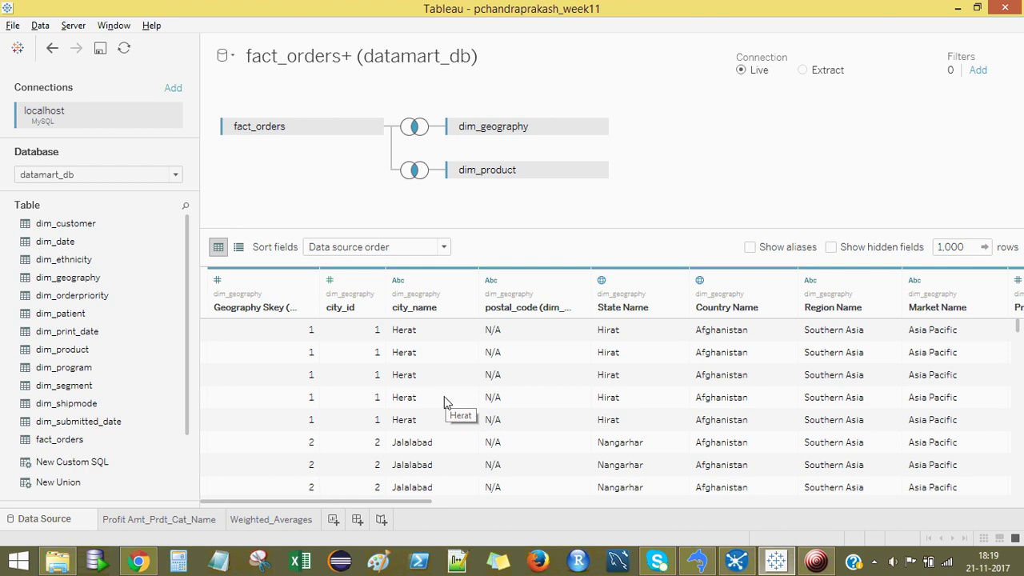
left_click(272, 524)
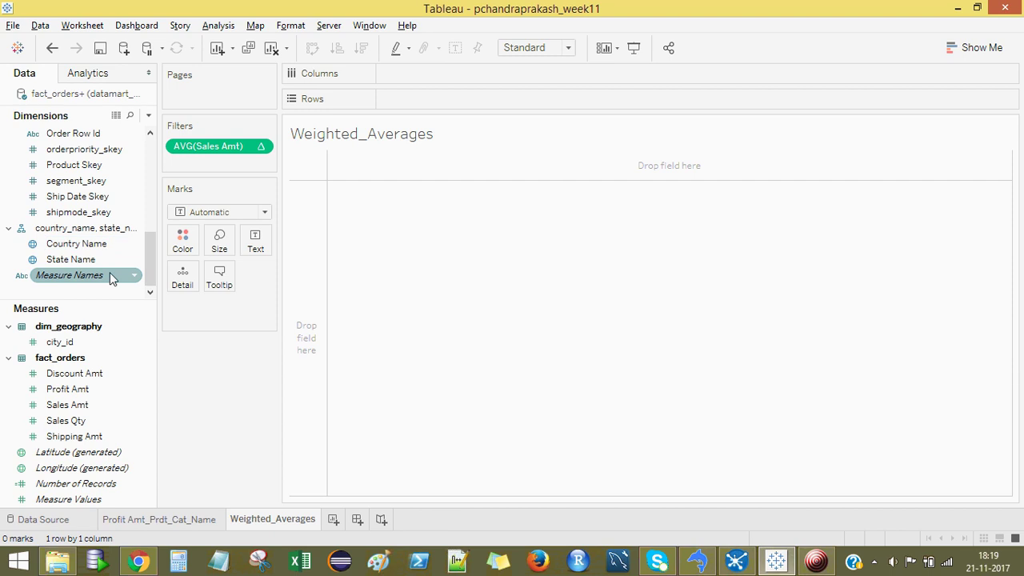
left_click_drag(149, 254, 446, 100)
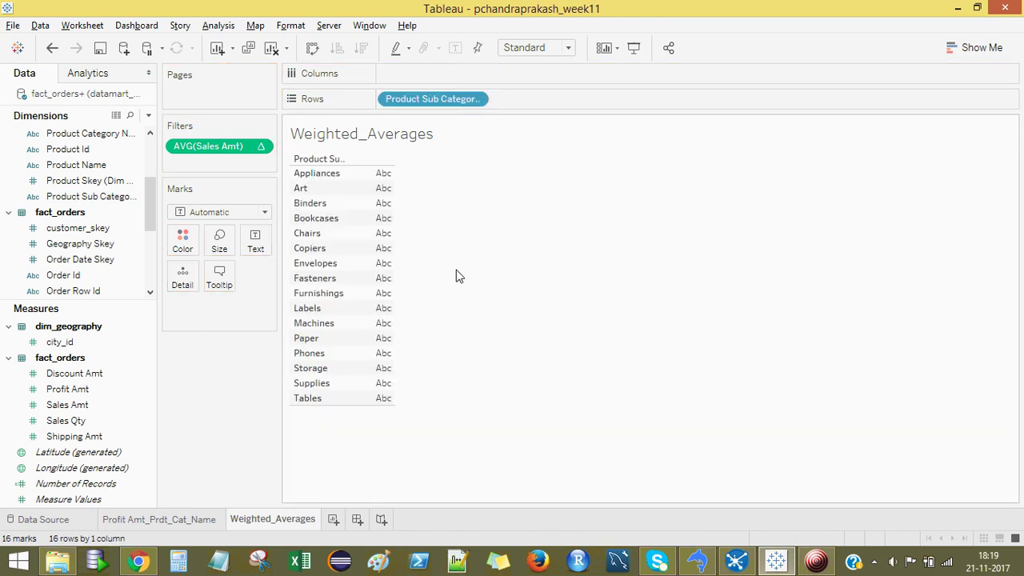
left_click_drag(331, 171, 352, 405)
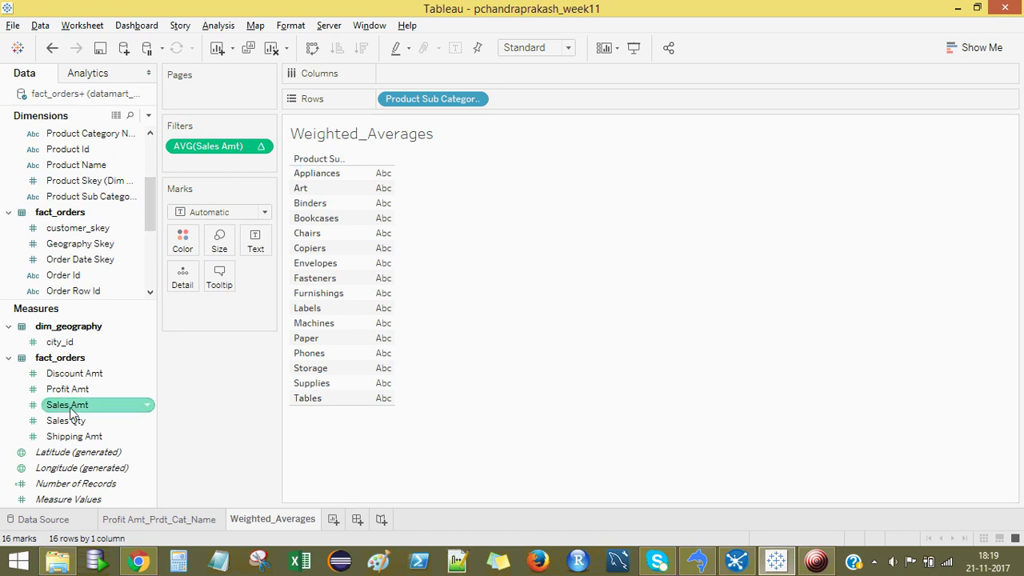
left_click_drag(70, 407, 418, 75)
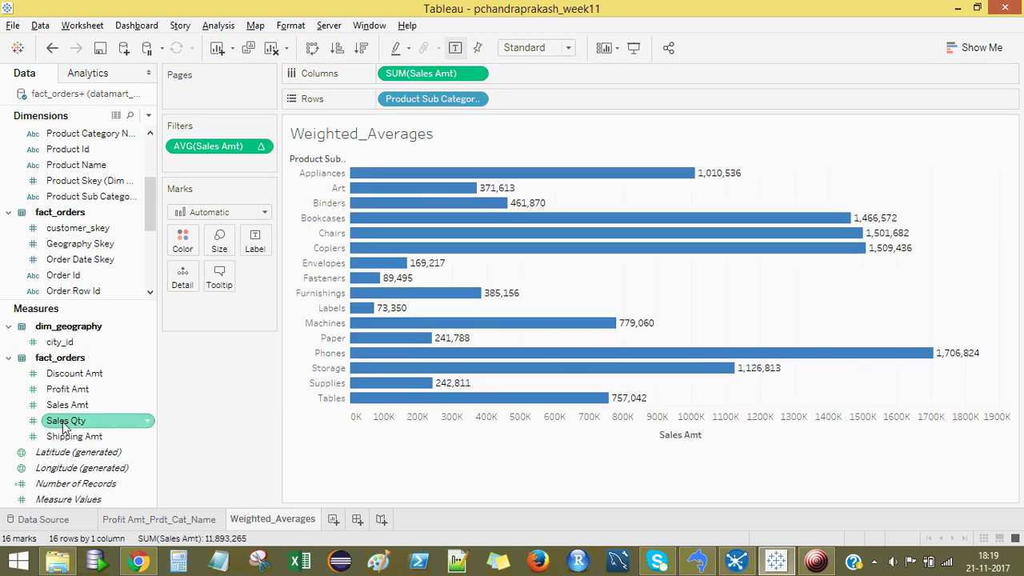
left_click_drag(64, 424, 535, 74)
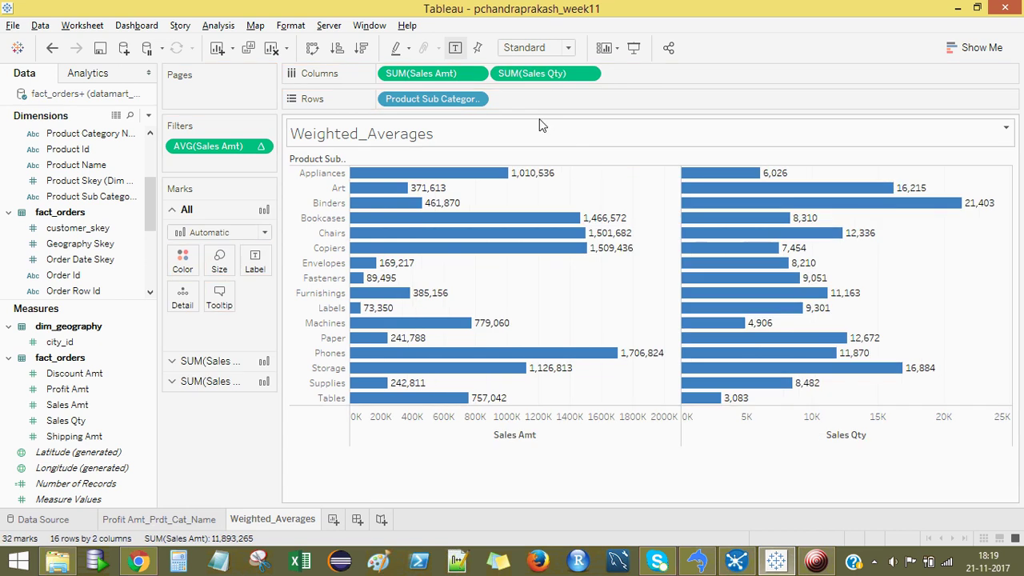
Switch the Sales Amt pill's aggregation from Sum to Average
left_click(474, 75)
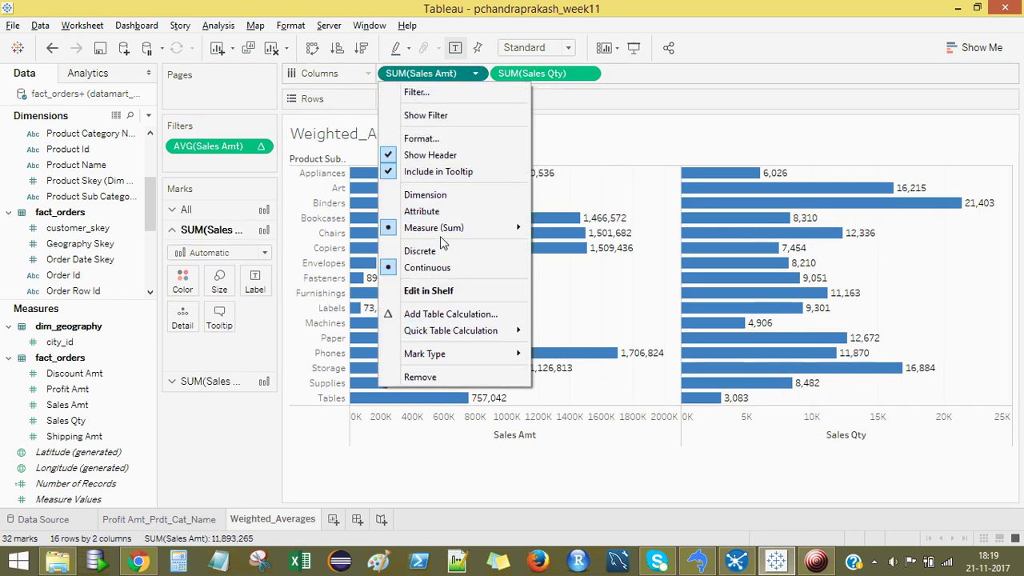
mouse_move(448, 228)
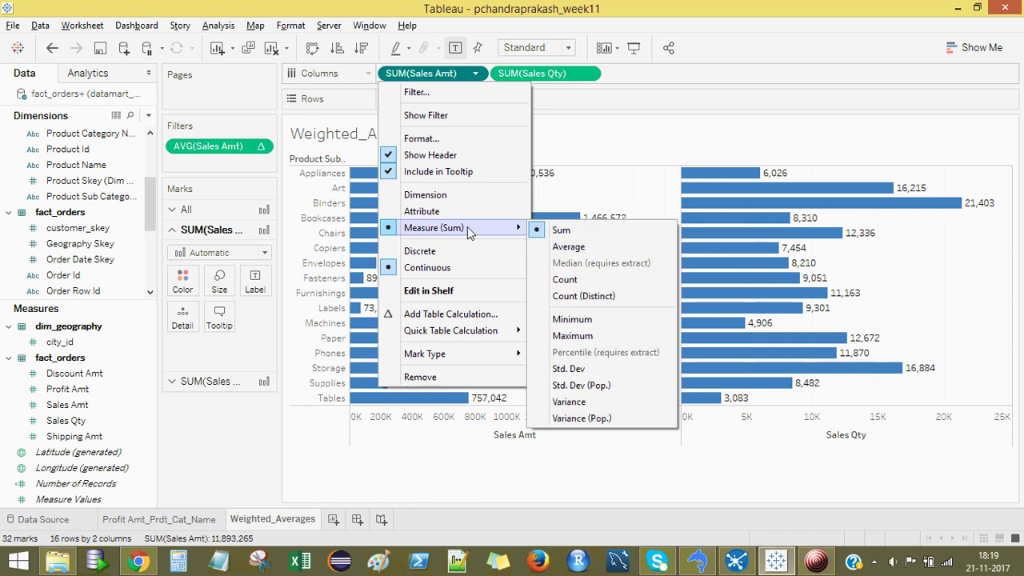
left_click(571, 247)
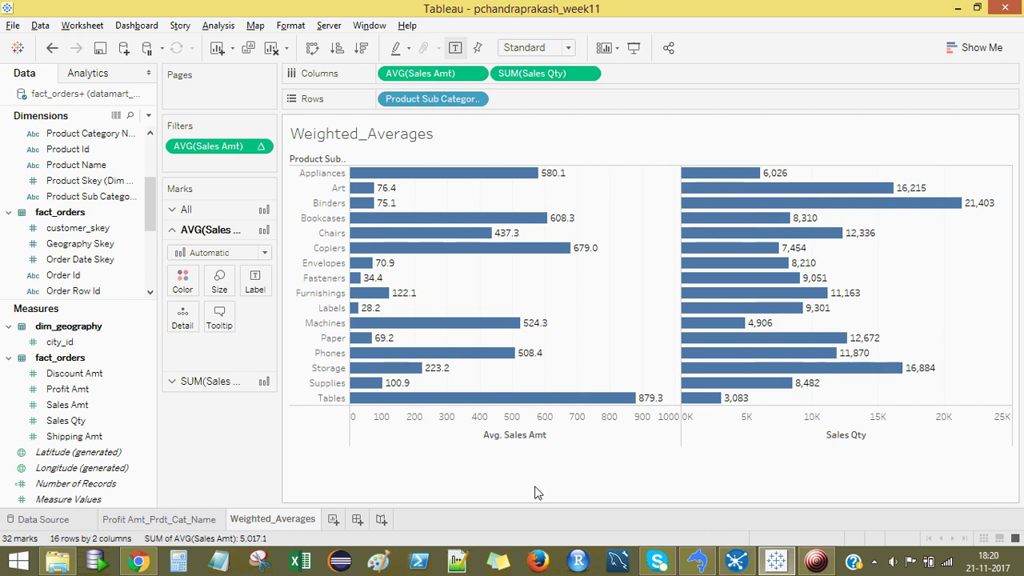
Start a new calculated field named Weight with the formula SUM([Sales Qty])
left_click(217, 26)
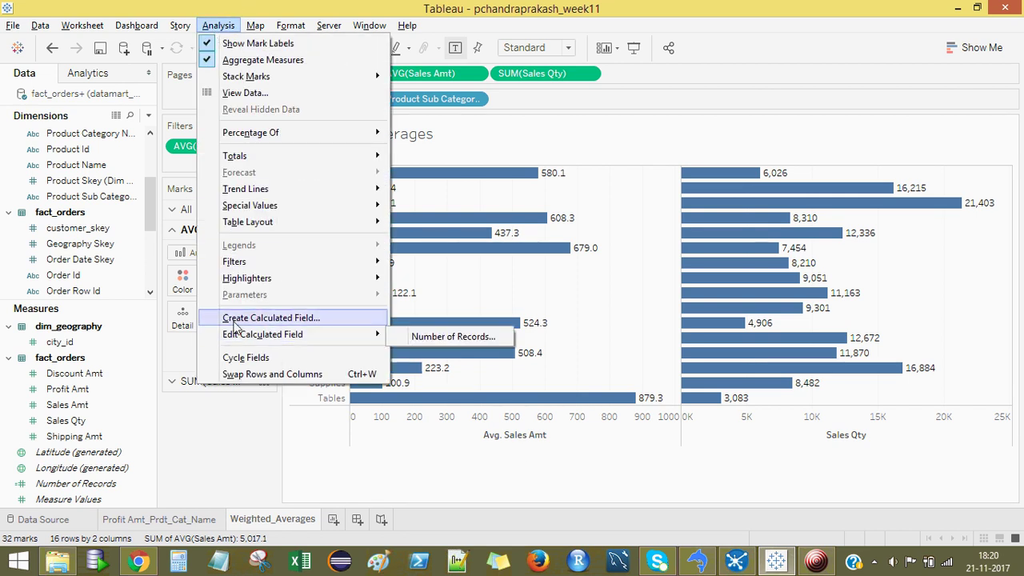
left_click(285, 320)
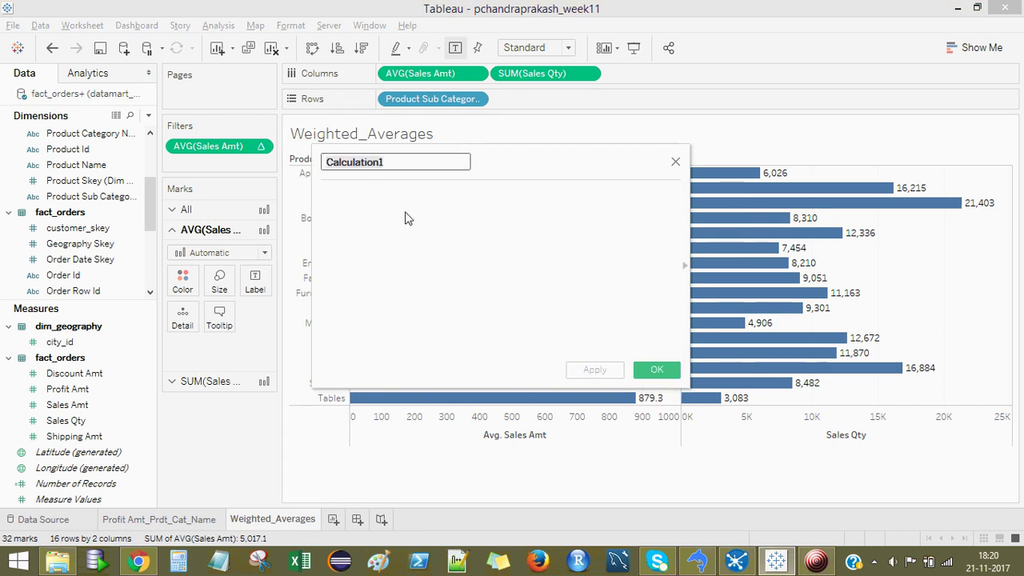
type("Weight")
left_click(364, 204)
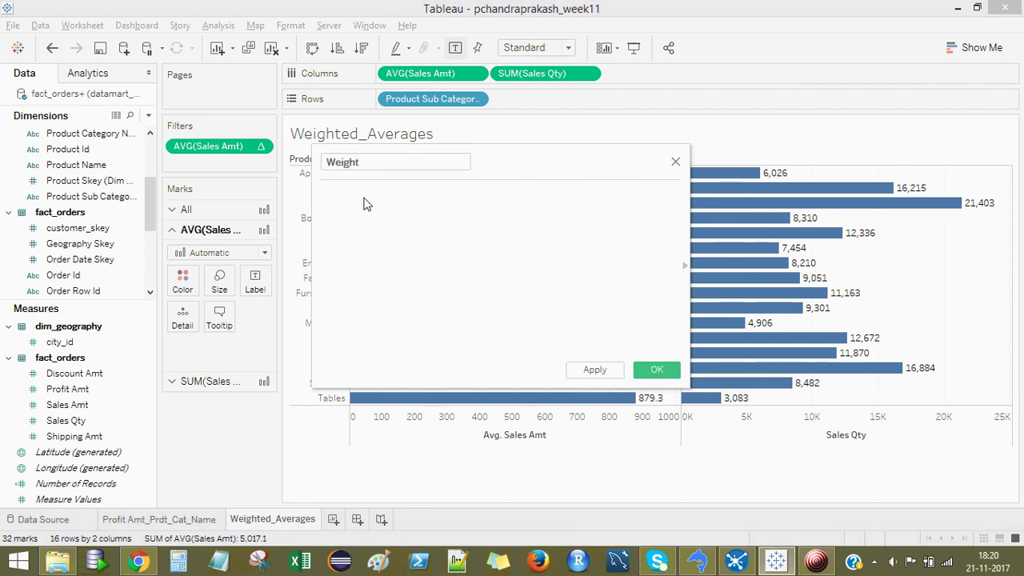
type("sum")
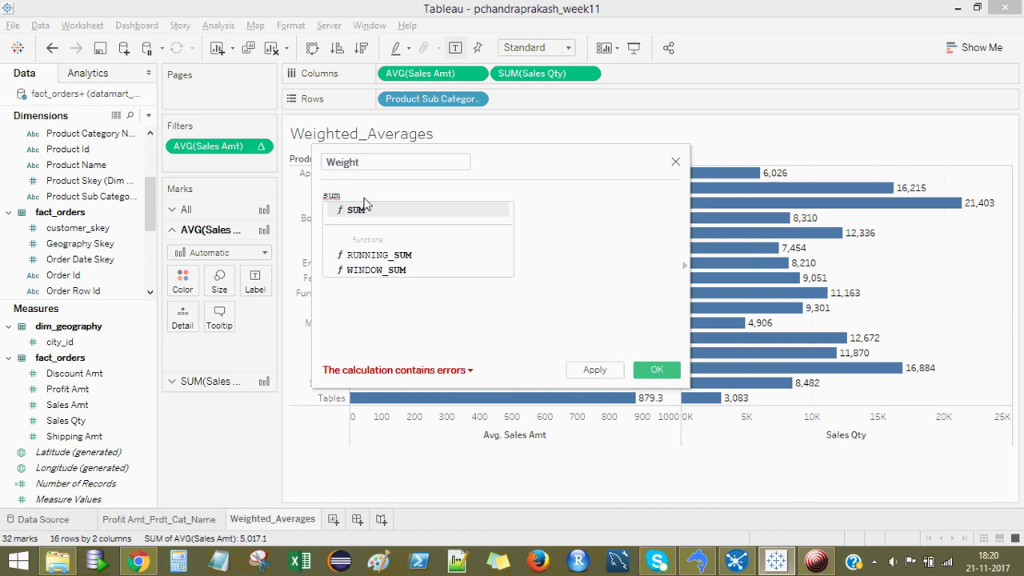
key("Return")
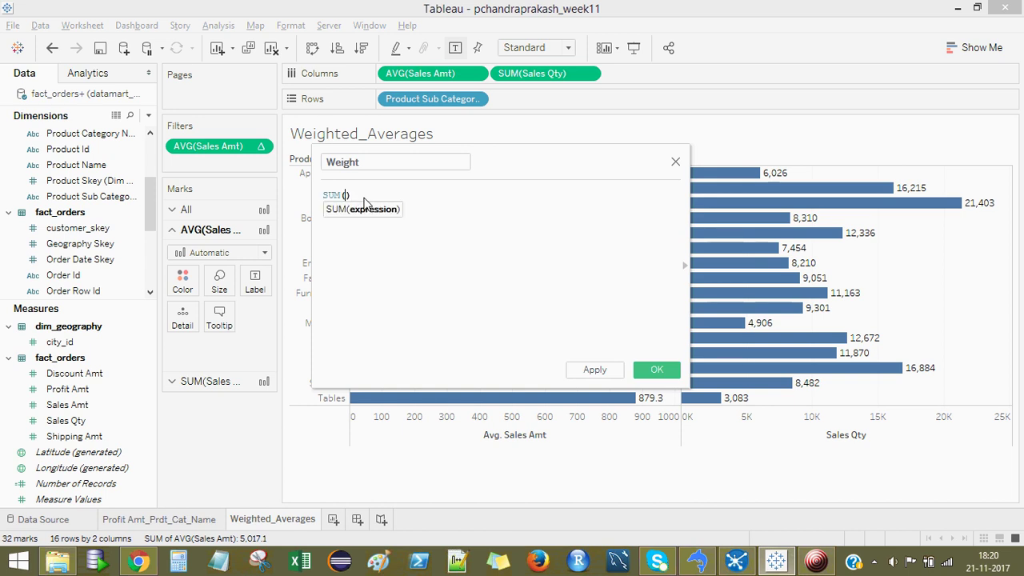
type("sal")
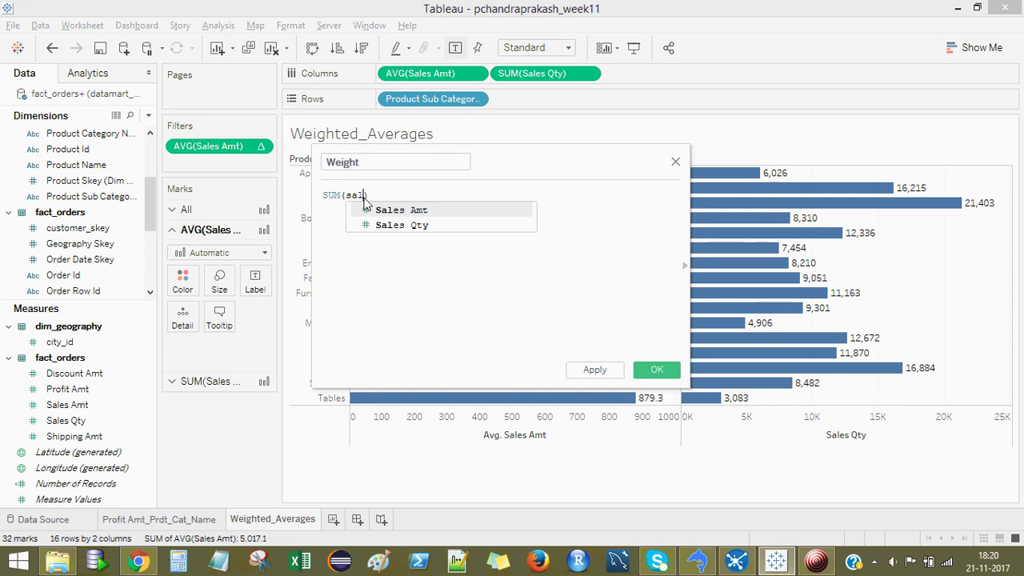
key("Down")
key("Return")
Divide it by WINDOW_SUM(sum([Sales Qty]),FIRST(),LAST()) and save the Weight calculation
type("/win")
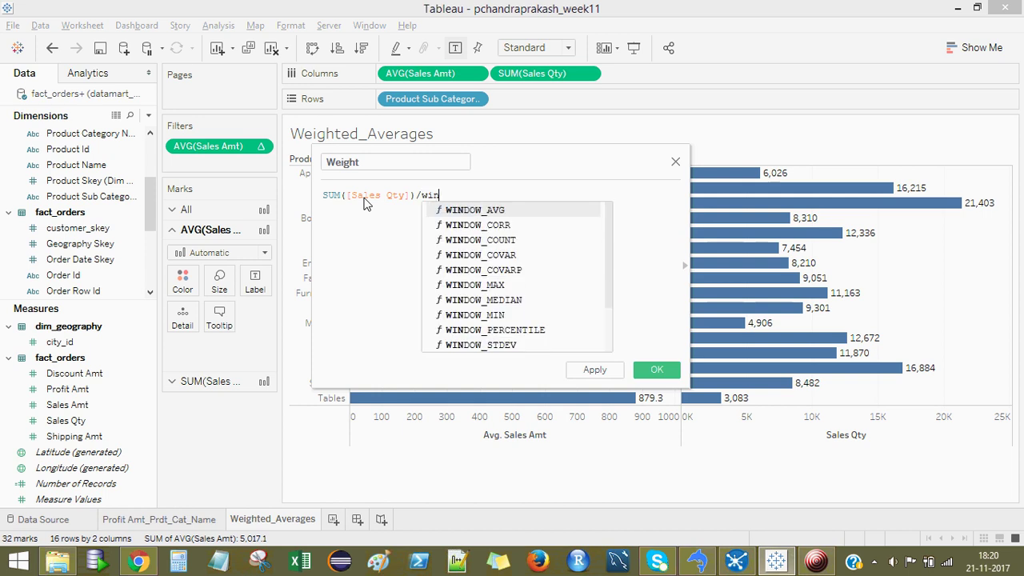
type("dow")
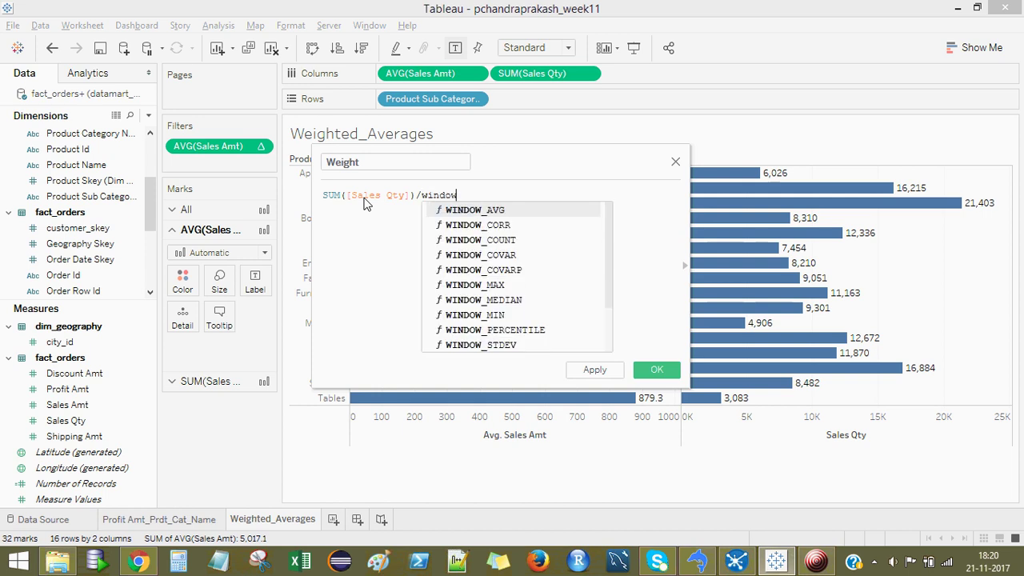
type("_s")
key("Down")
key("Down")
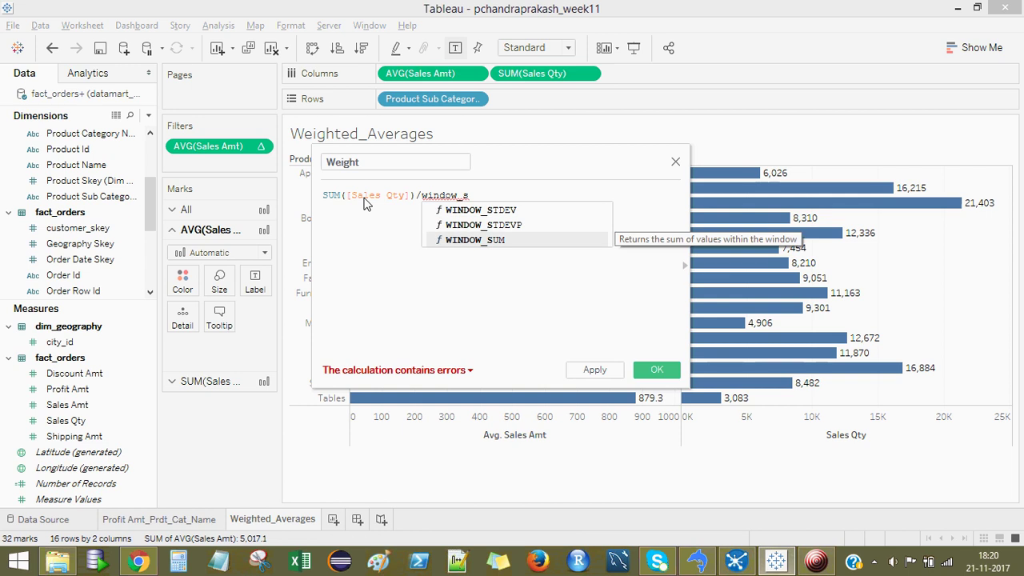
key("Return")
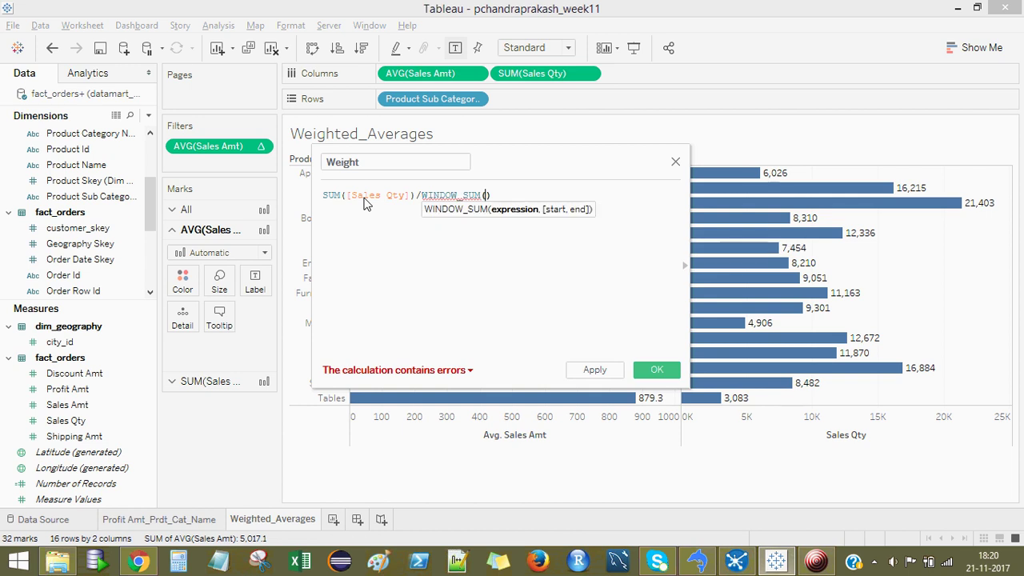
type("sum")
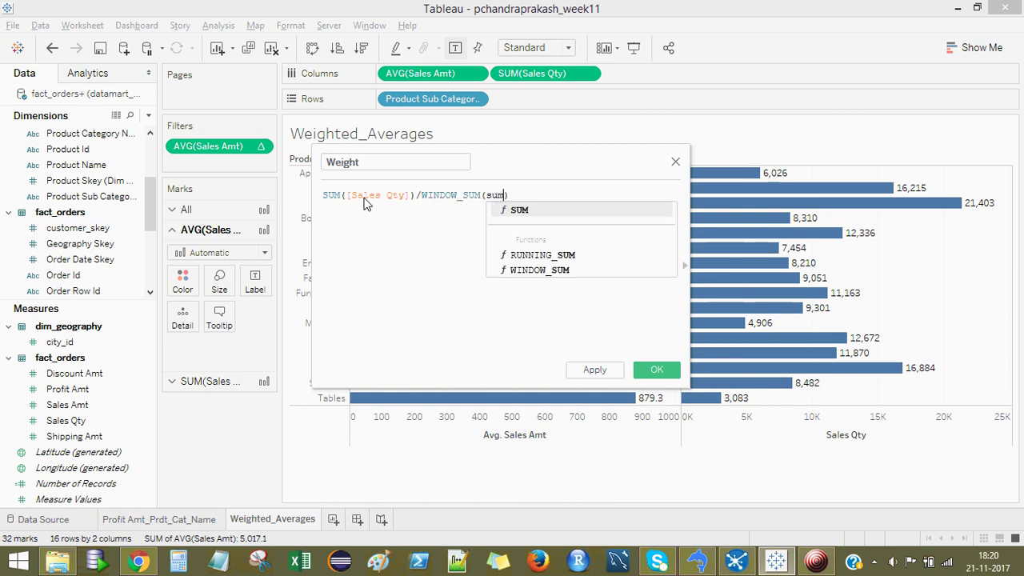
type("[sa")
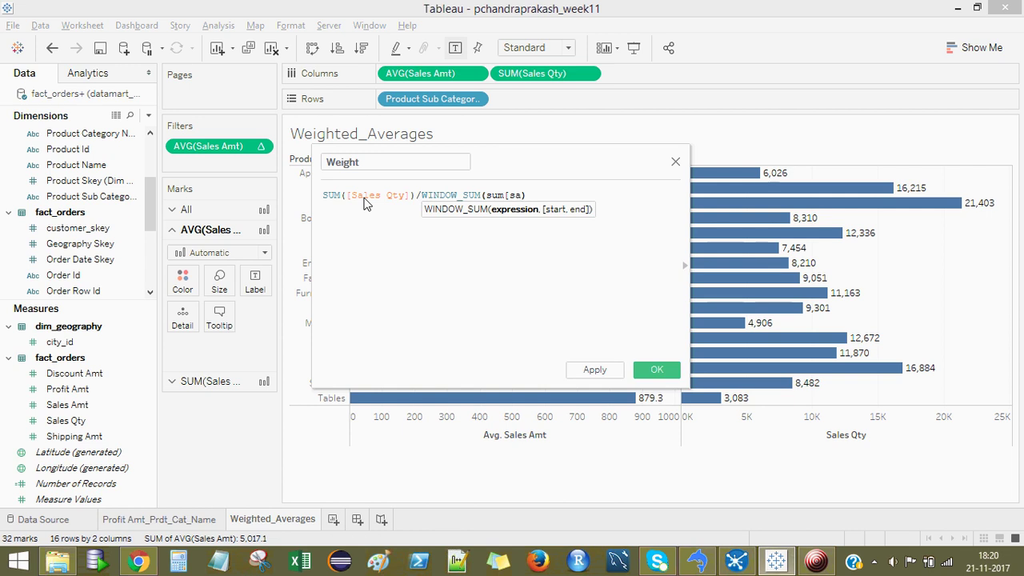
key("BackSpace")
key("BackSpace")
key("BackSpace")
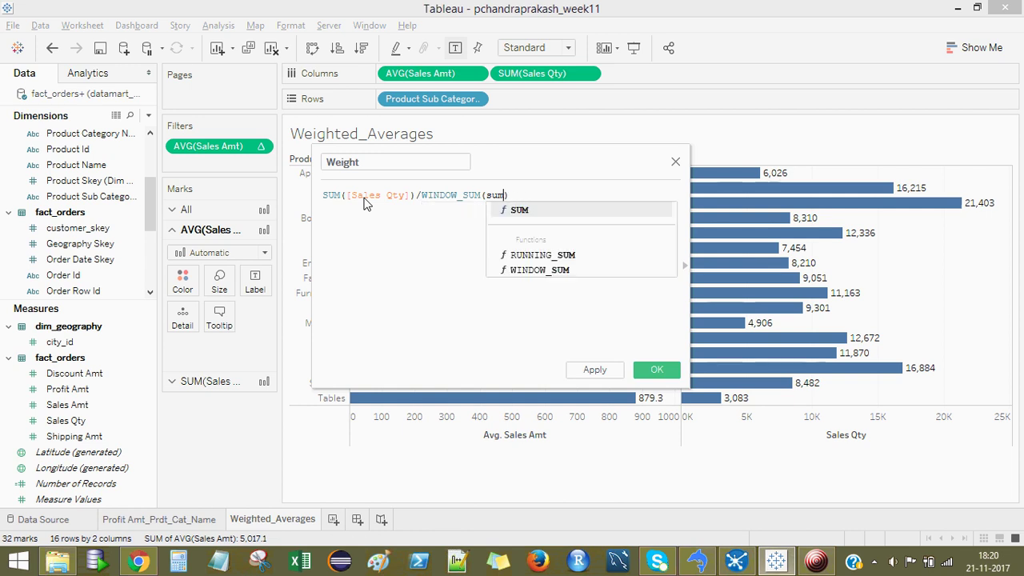
type("(")
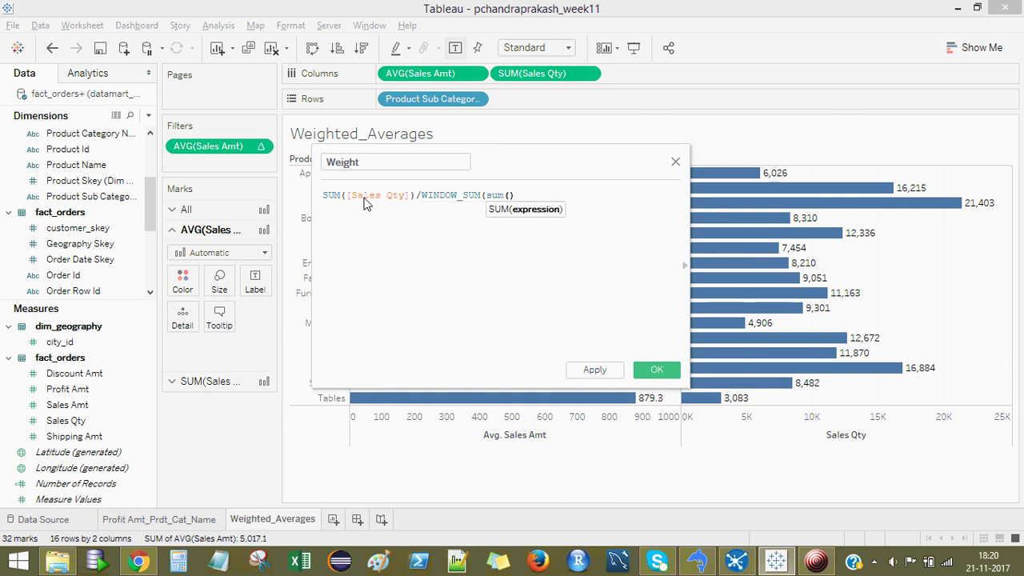
type("sa")
key("Down")
key("Return")
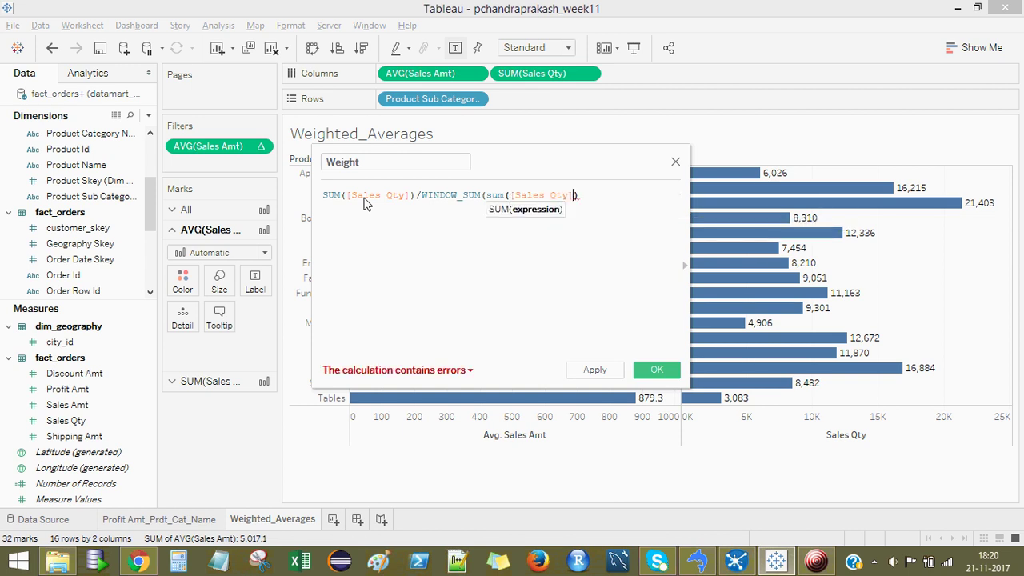
type("),fi")
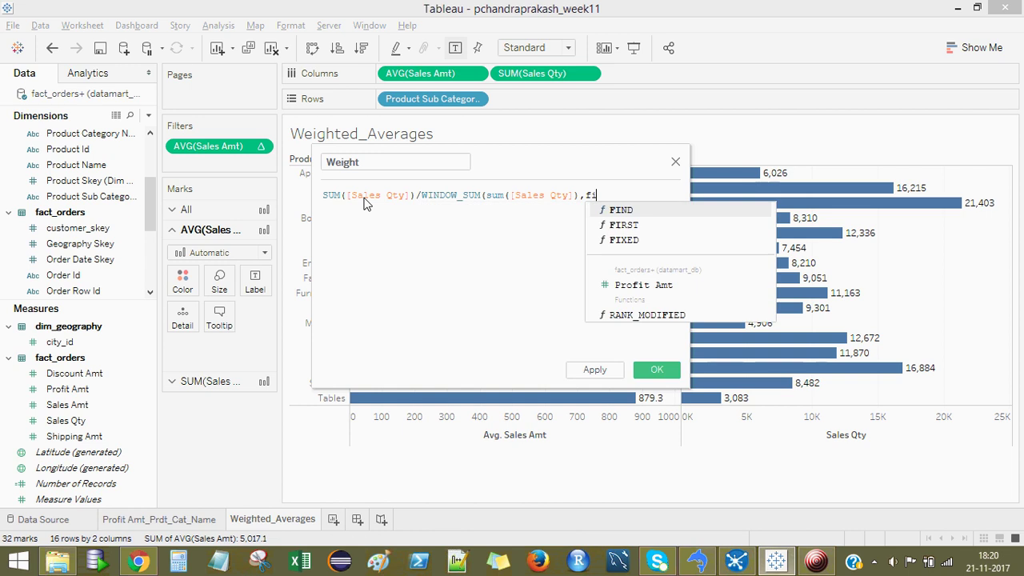
type("r")
key("Return")
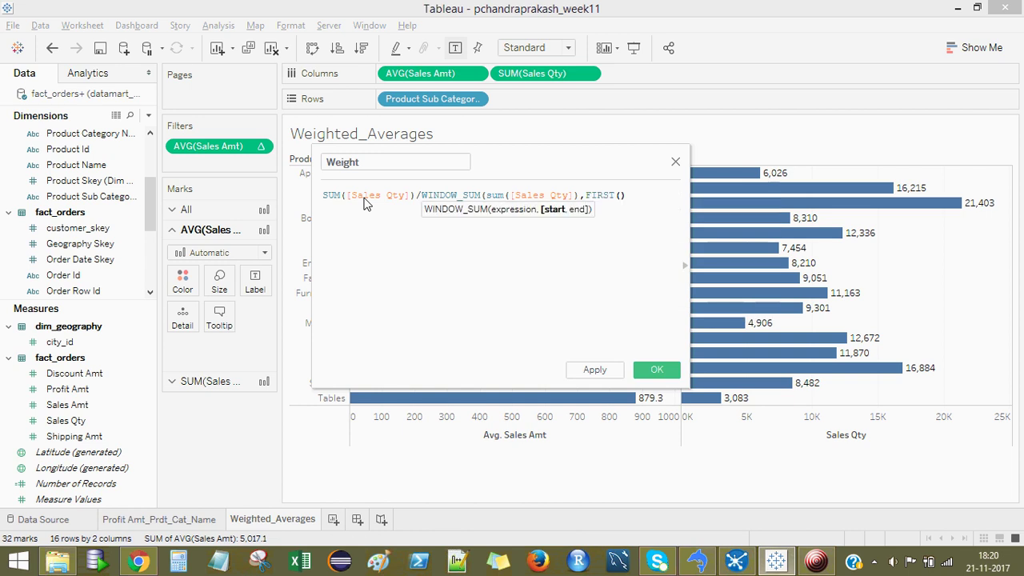
type(",las")
key("Return")
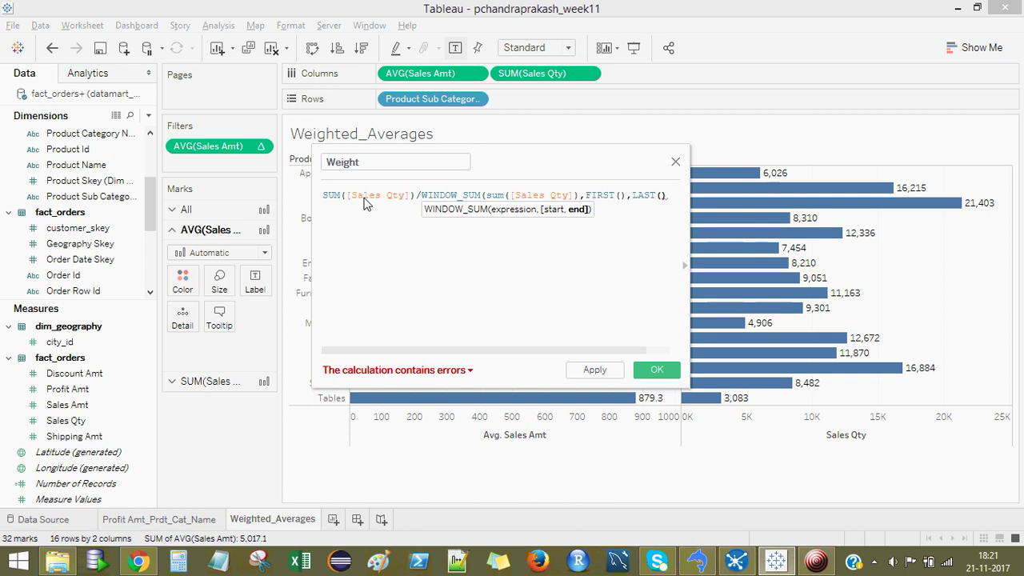
type(")")
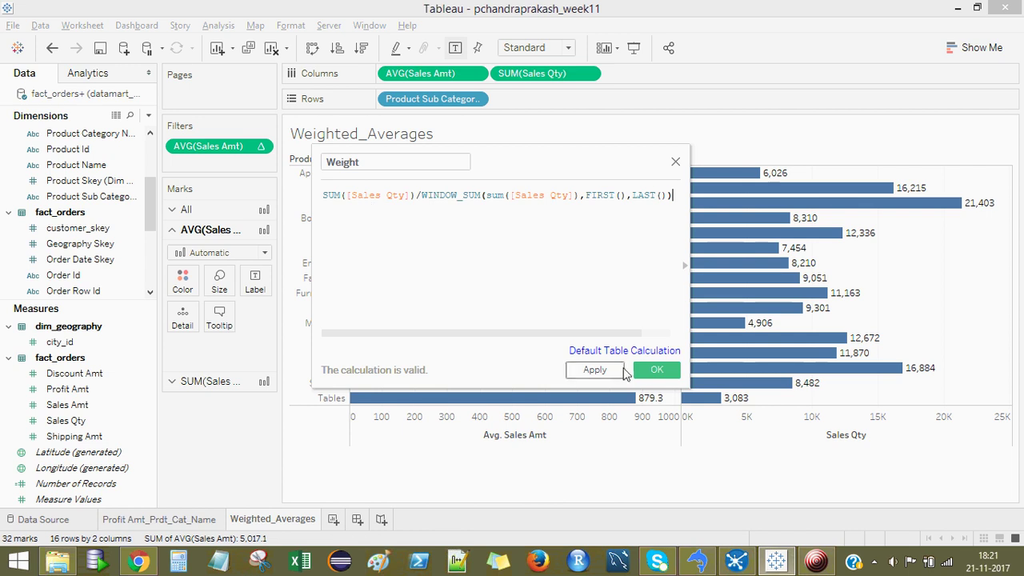
left_click(650, 373)
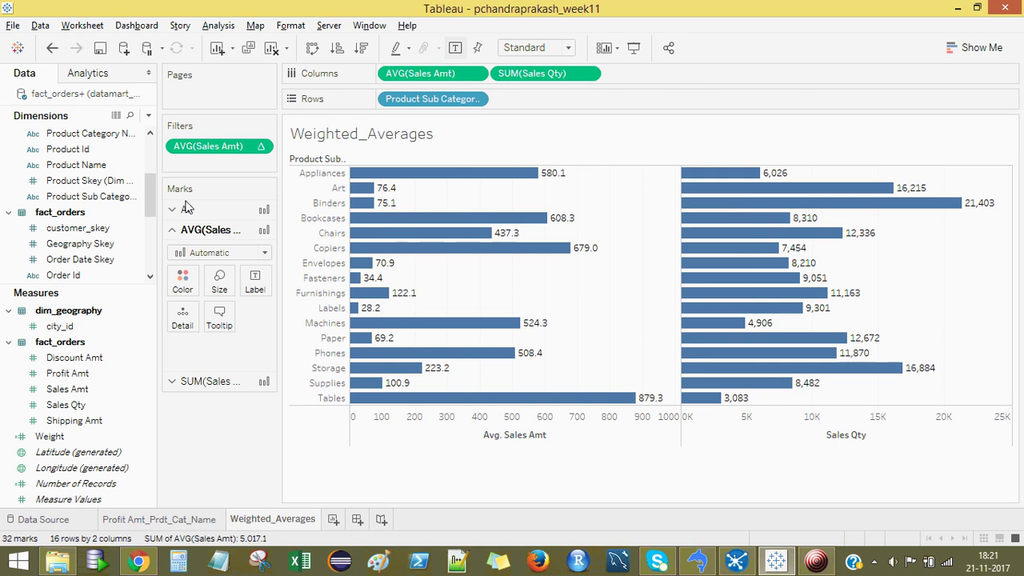
left_click(44, 438)
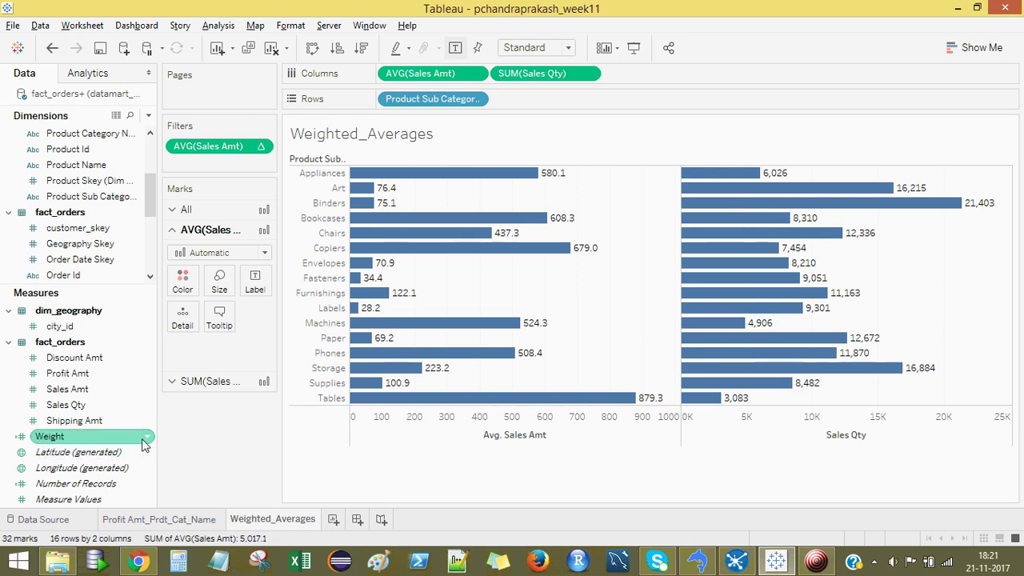
left_click(45, 452)
left_click(48, 452, "ctrl")
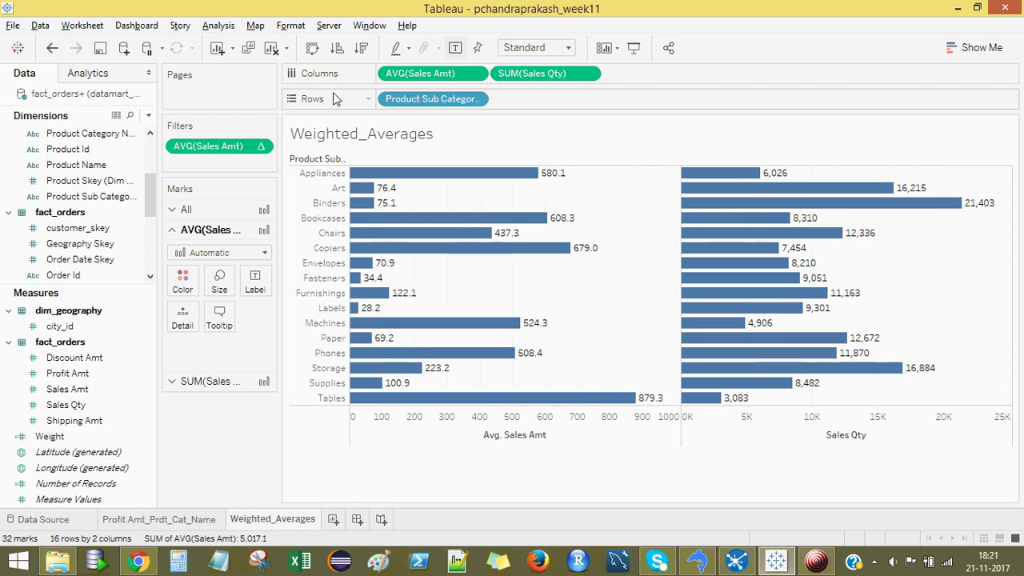
Create a new calculated field named 'Weighted Average Sales Amount'
left_click(228, 30)
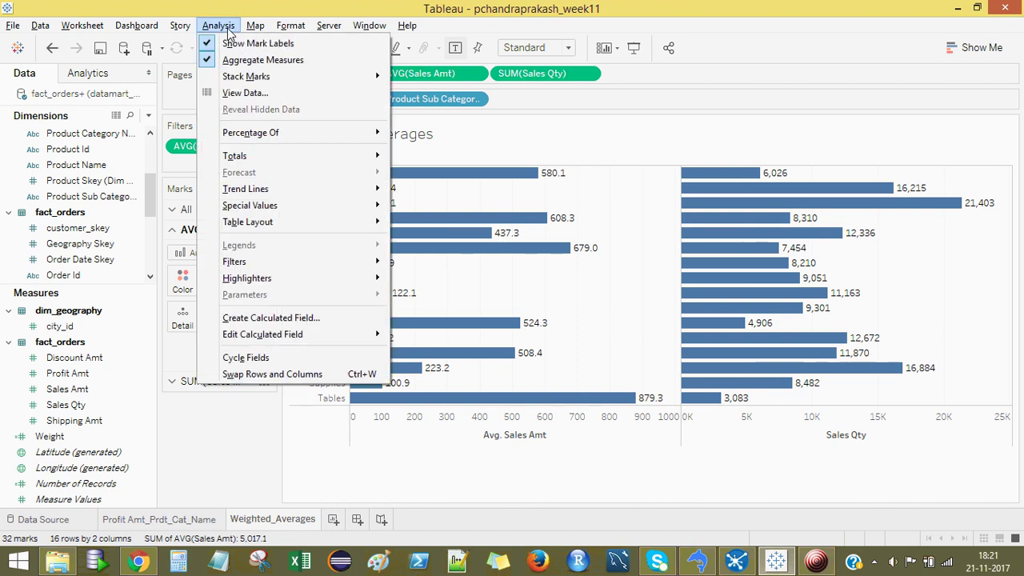
left_click(344, 318)
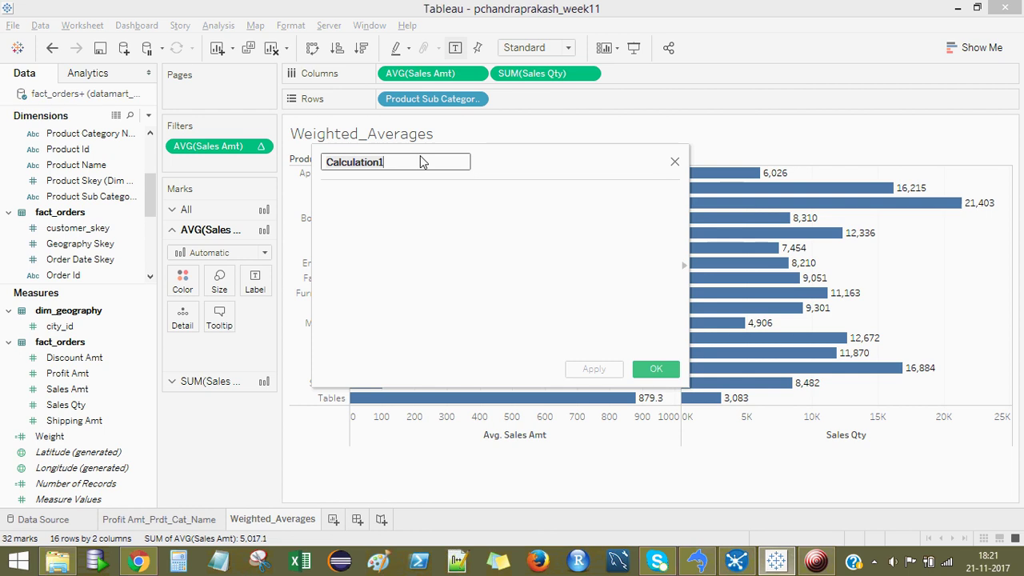
key("BackSpace")
key("BackSpace")
key("BackSpace")
key("BackSpace")
key("BackSpace")
key("BackSpace")
key("BackSpace")
key("BackSpace")
key("BackSpace")
key("BackSpace")
key("BackSpace")
key("BackSpace")
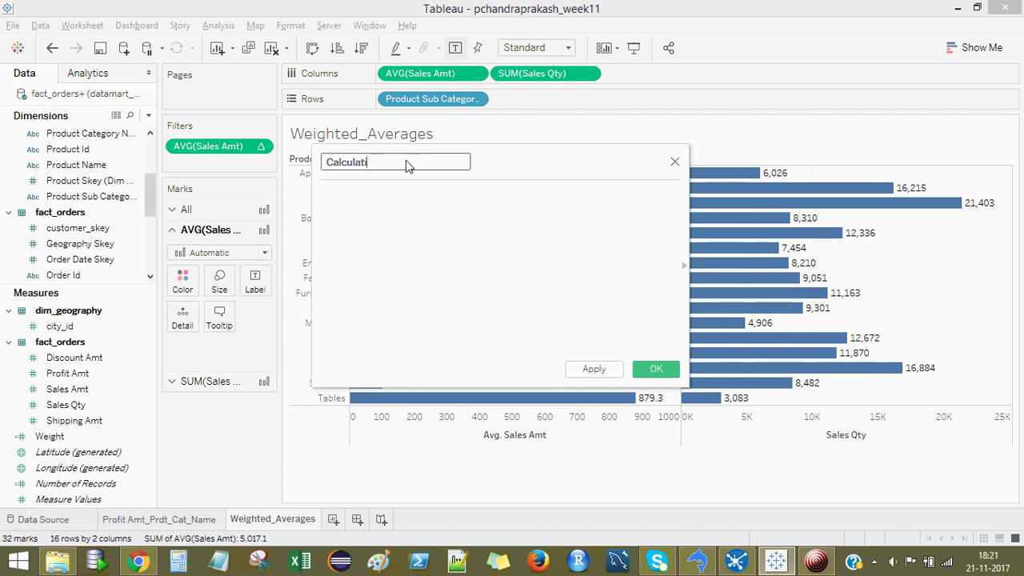
type("W")
key("BackSpace")
type("W")
key("BackSpace")
type("Weighted Avera")
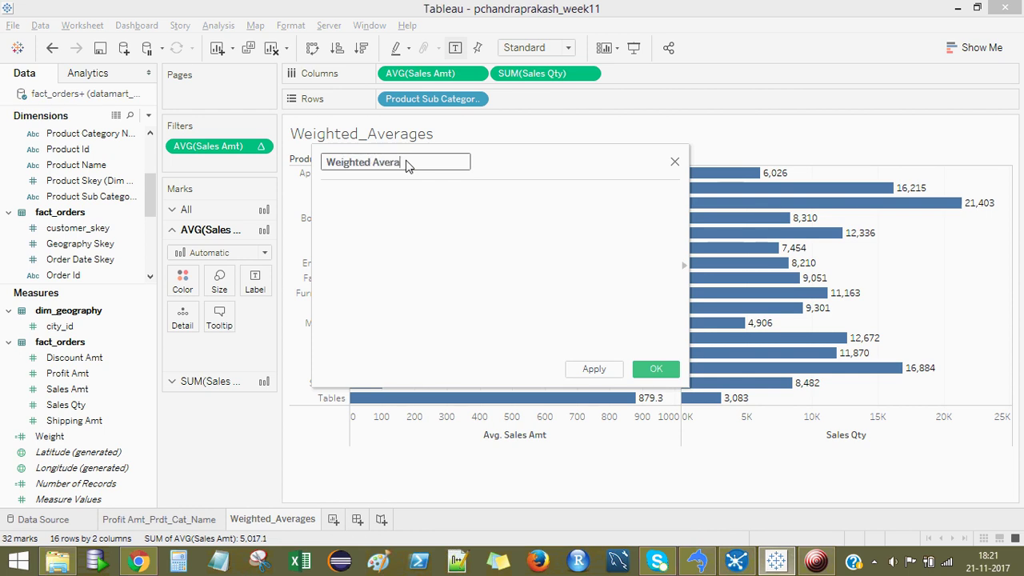
type("ge Sales Amount")
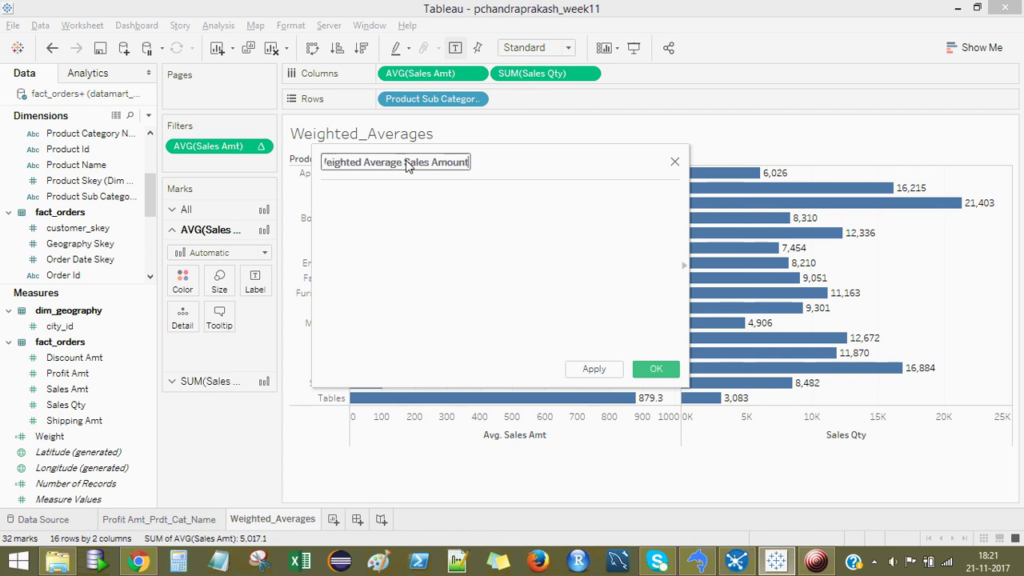
Enter the formula AVG([Sales Amt])*[Weight] and save the calculation
left_click(466, 231)
type("av")
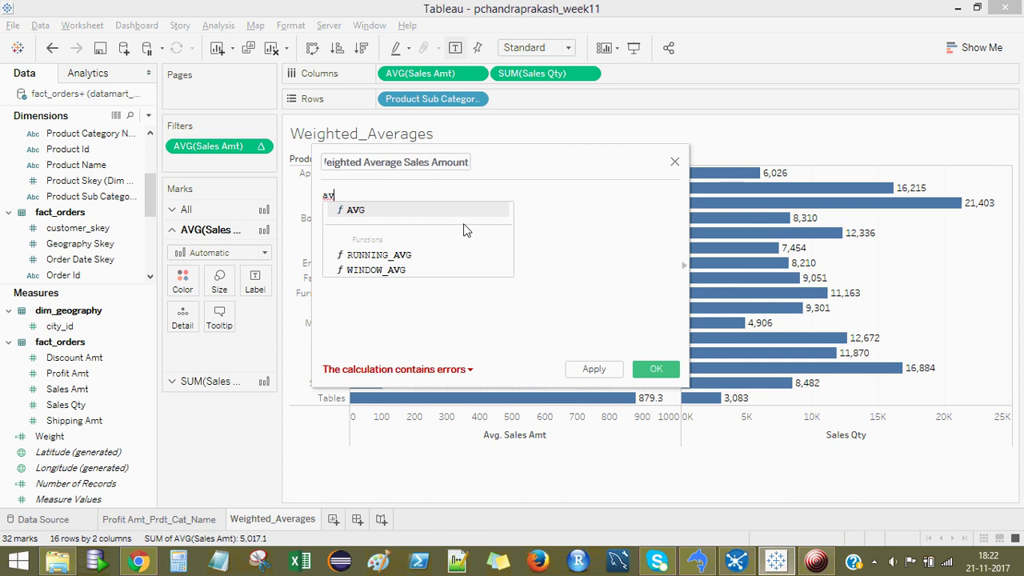
key("Return")
type("sal)")
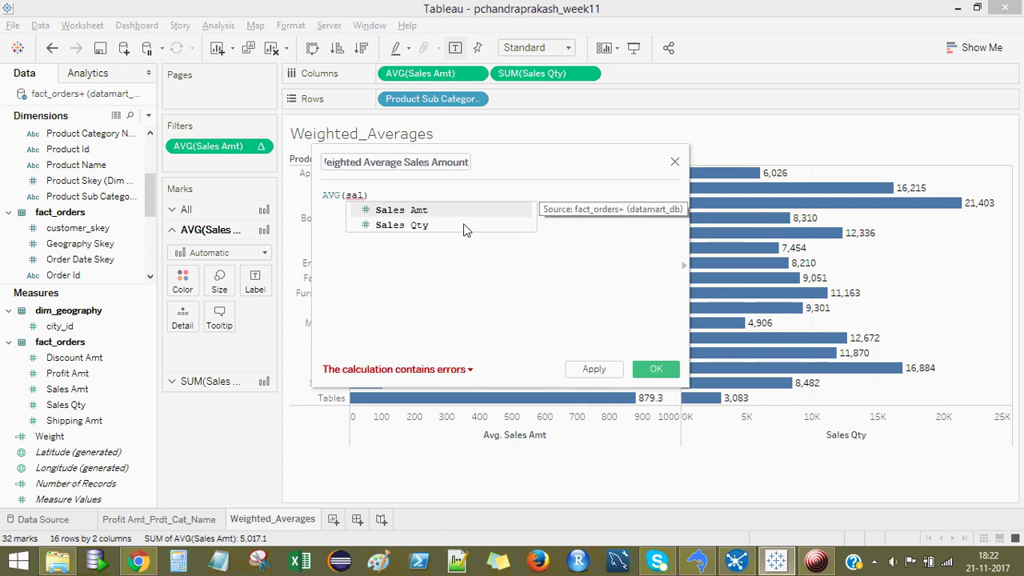
key("Return")
type("*")
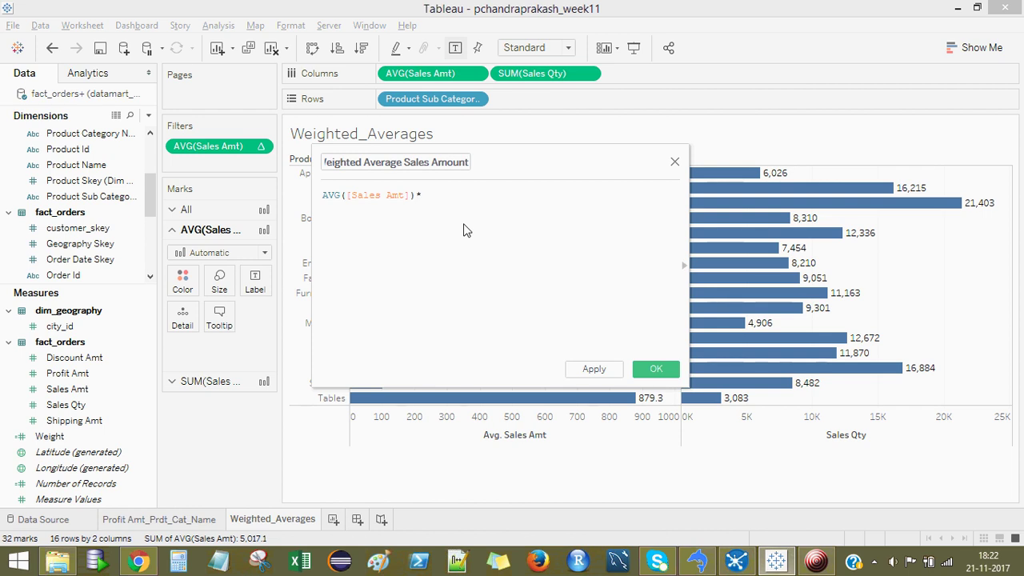
type("w")
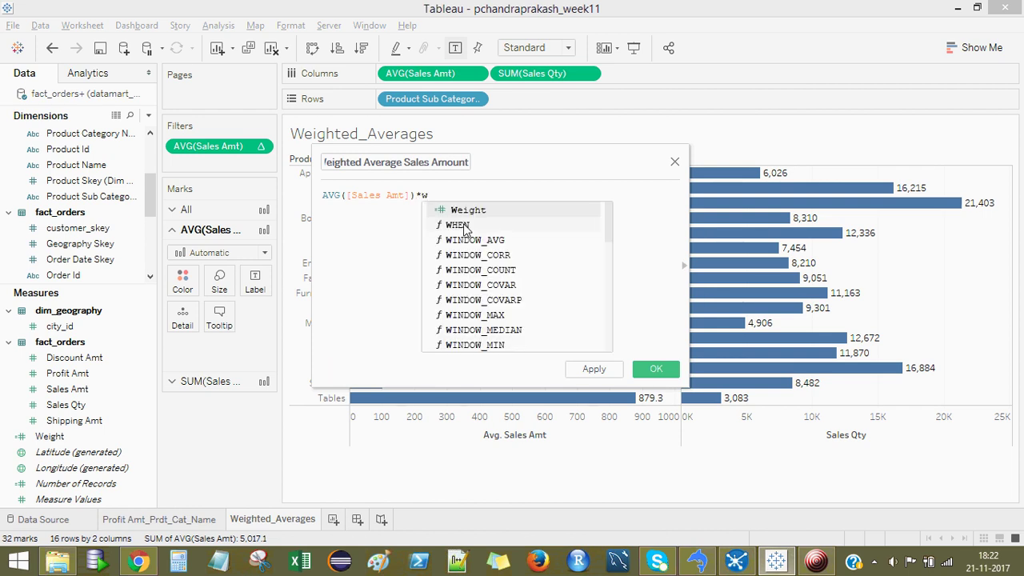
left_click(476, 210)
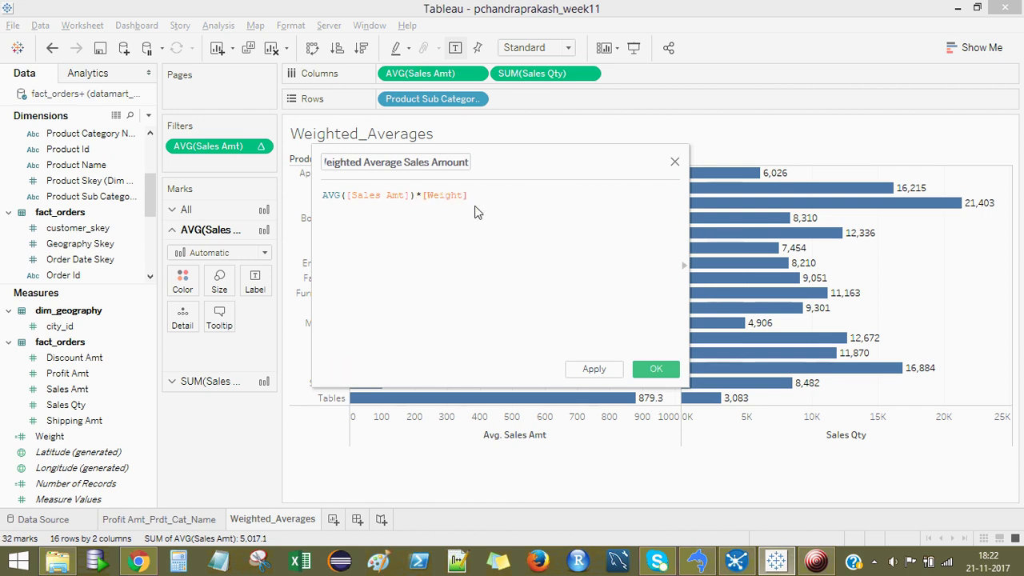
left_click(655, 370)
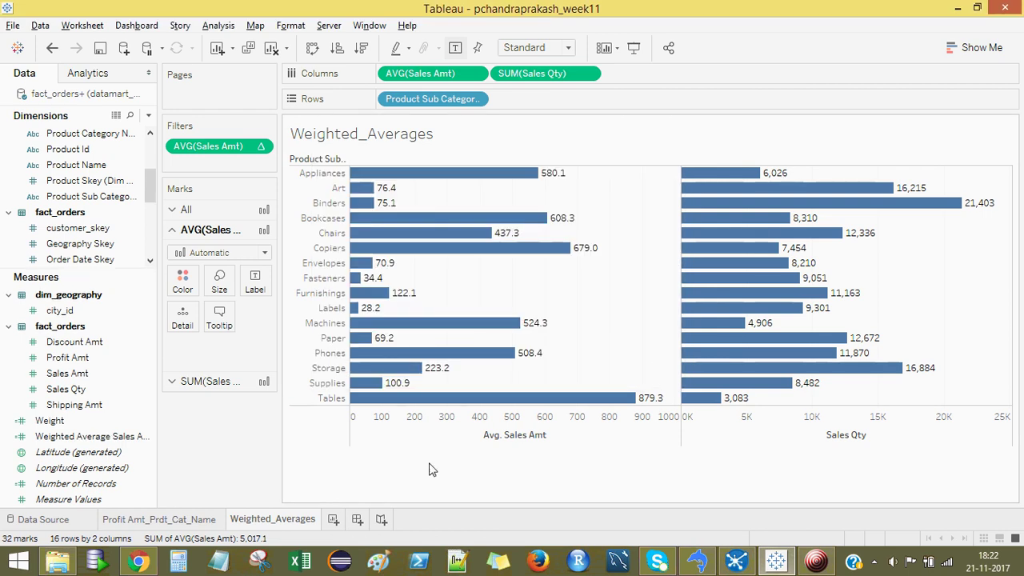
Add Weighted Average Sales Amount and Weight to Columns, with Weight as the last bar column
left_click(44, 424)
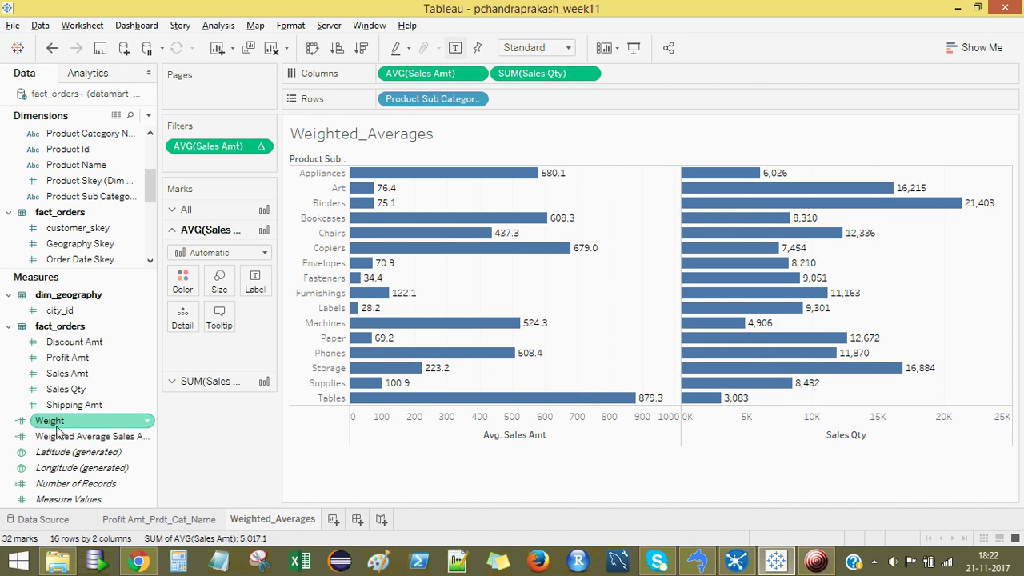
left_click_drag(49, 422, 645, 78)
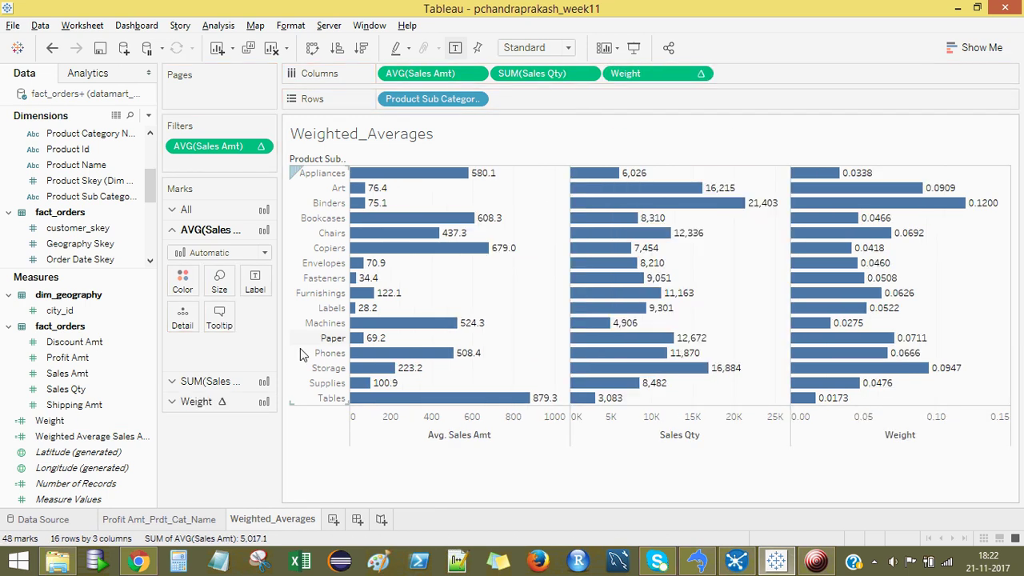
left_click(65, 439)
left_click_drag(65, 445, 765, 76)
left_click_drag(631, 76, 847, 77)
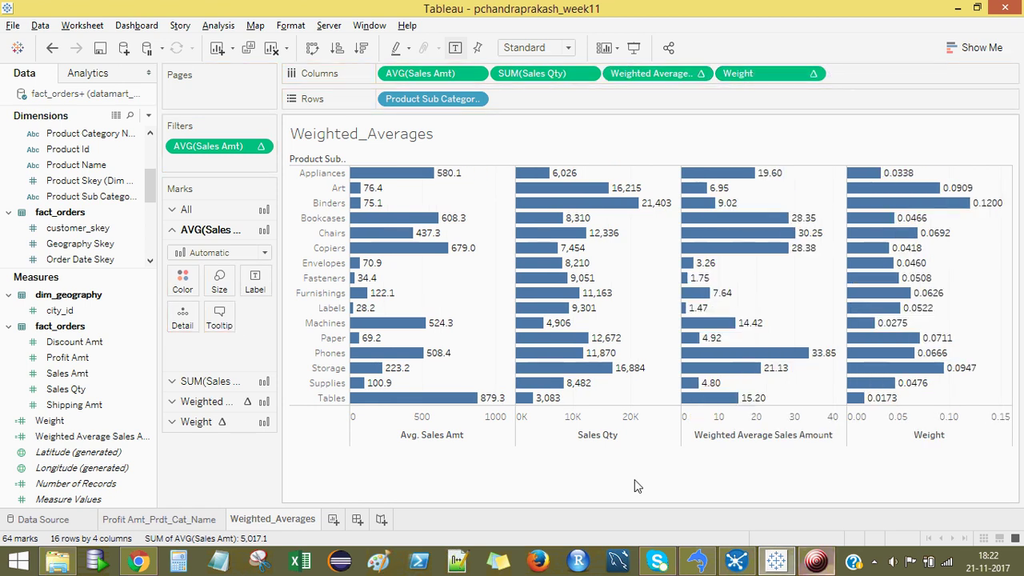